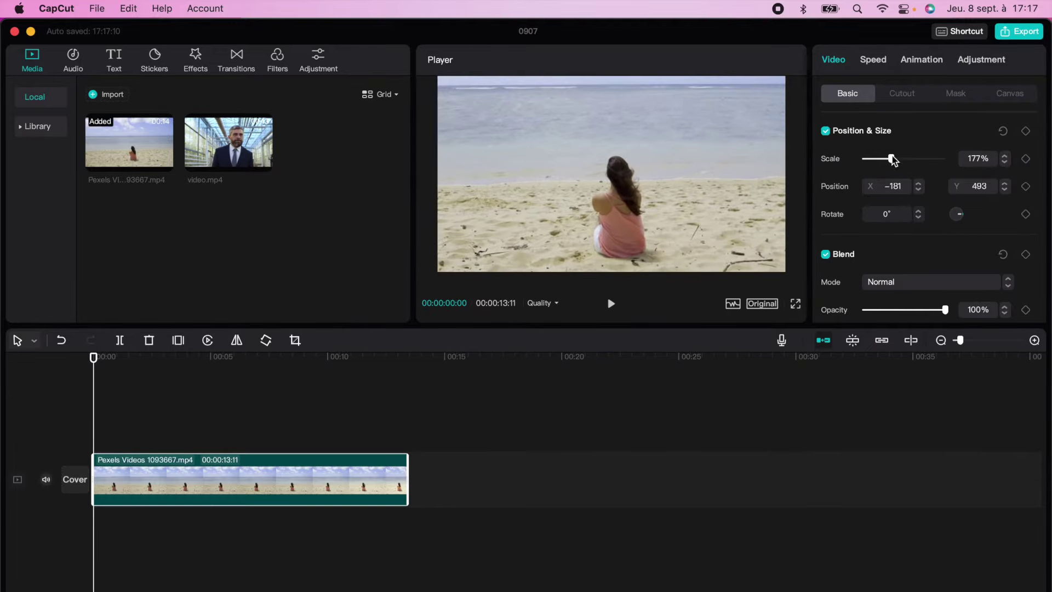
- Move the enlarged clip to X -272, Y 662 and rotate it to -30°, and reset its Position & Size
left_click_drag(691, 170, 675, 153)
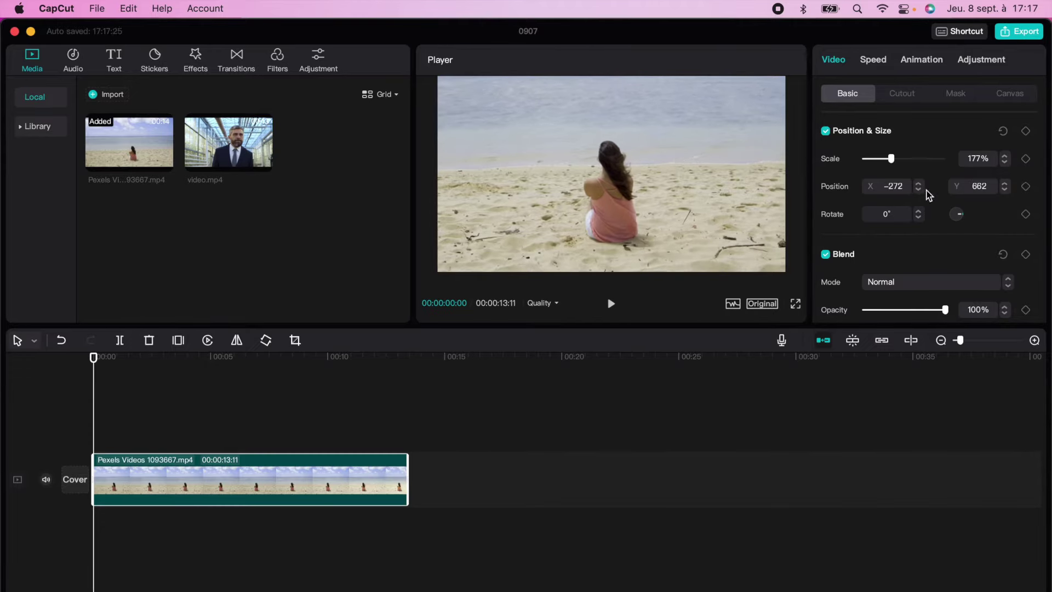
left_click_drag(956, 214, 958, 213)
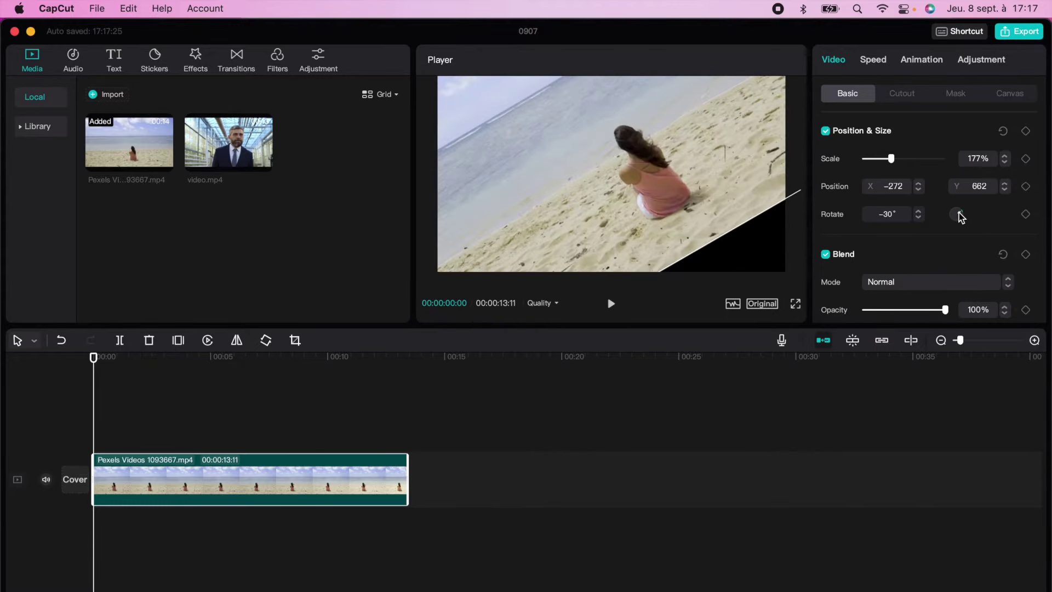
left_click(1003, 133)
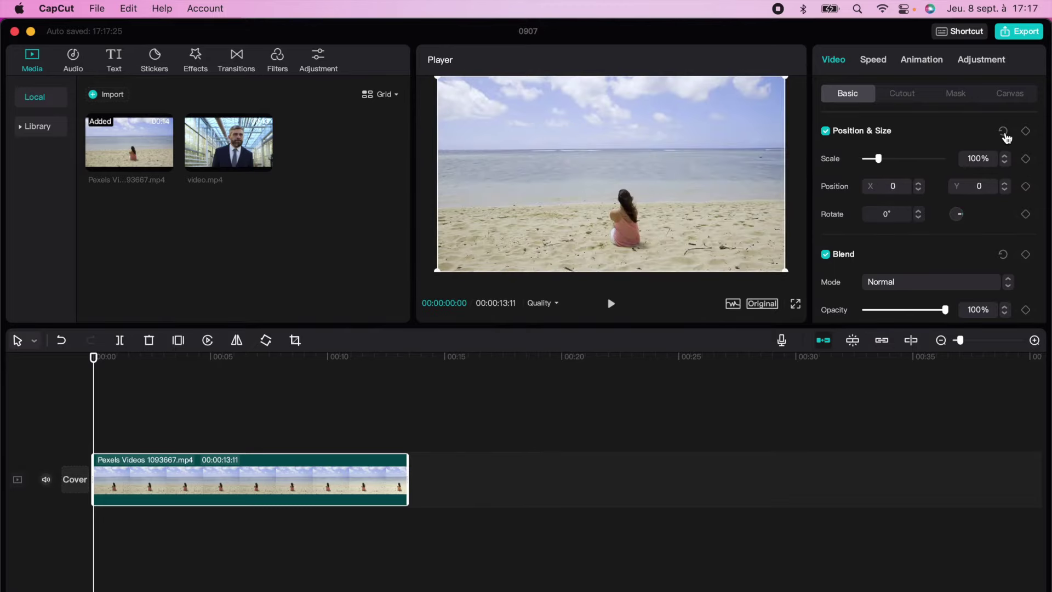
- Split the clip at 00:00:02:29 and zoom the first segment to 242%, framing the woman at position X -88, Y 980
left_click_drag(94, 359, 162, 366)
key("super+b")
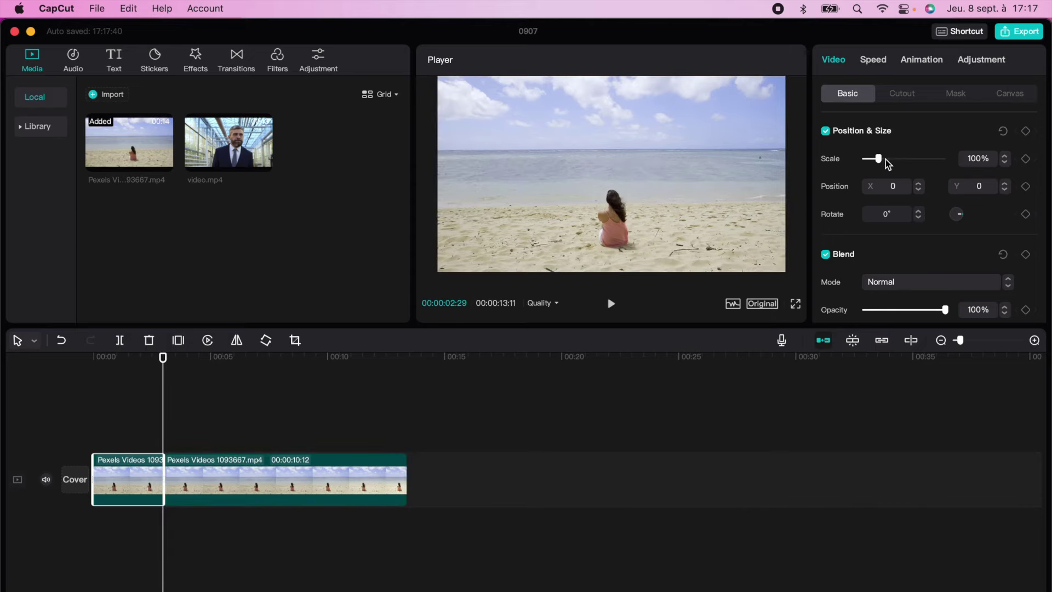
left_click_drag(883, 159, 903, 159)
left_click_drag(567, 220, 548, 136)
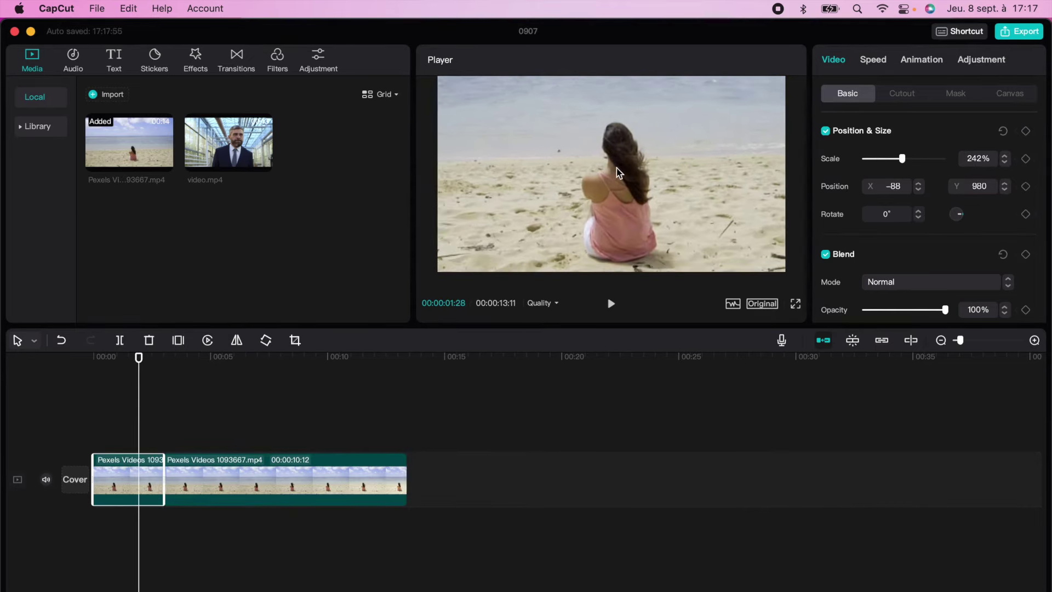
- Play back the zoomed opening from the start and split the remaining clip at 00:00:04:20
left_click_drag(134, 357, 94, 359)
key("space")
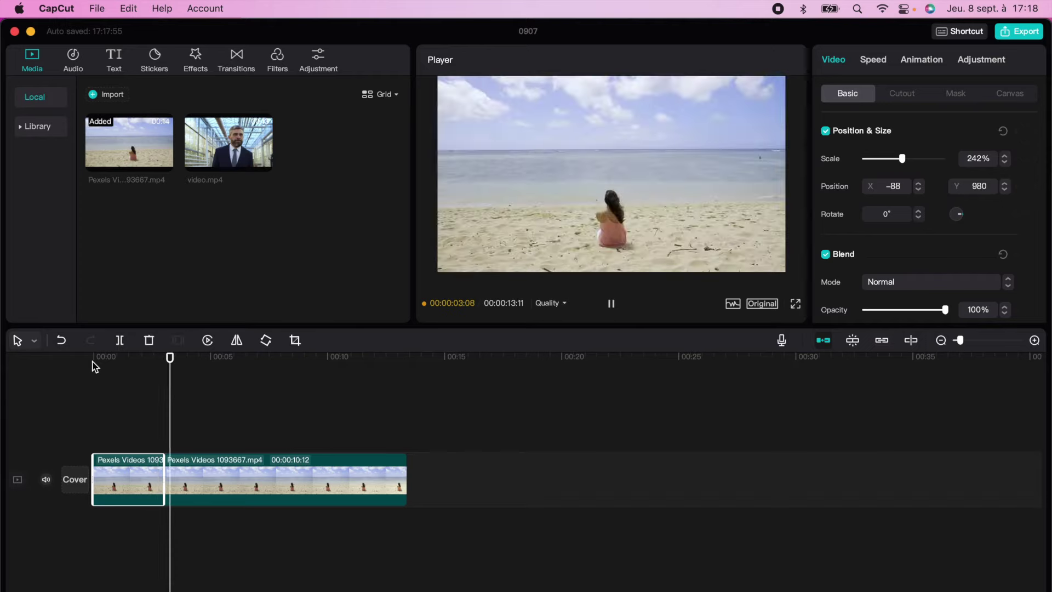
key("space")
key("super+b")
left_click(191, 481)
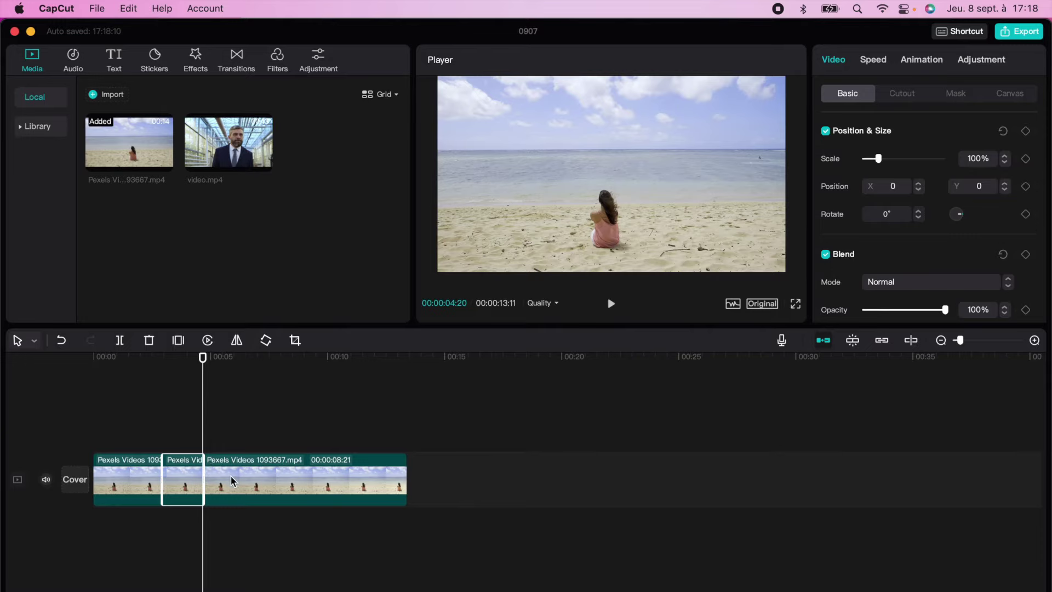
- Apply the first segment's X position of -88 to the last segment
left_click(129, 484)
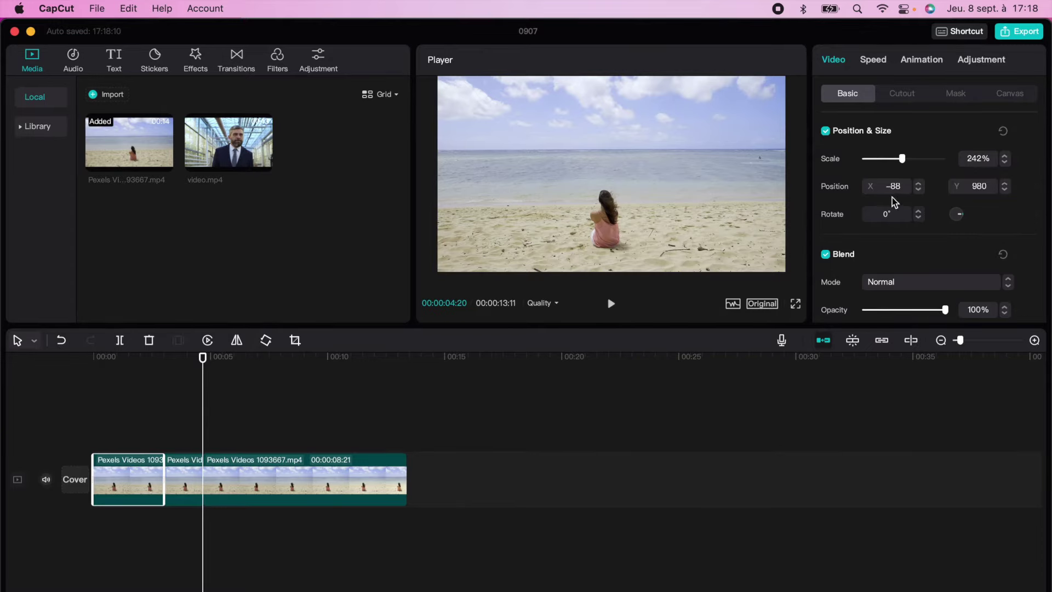
left_click(898, 187)
left_click(129, 484)
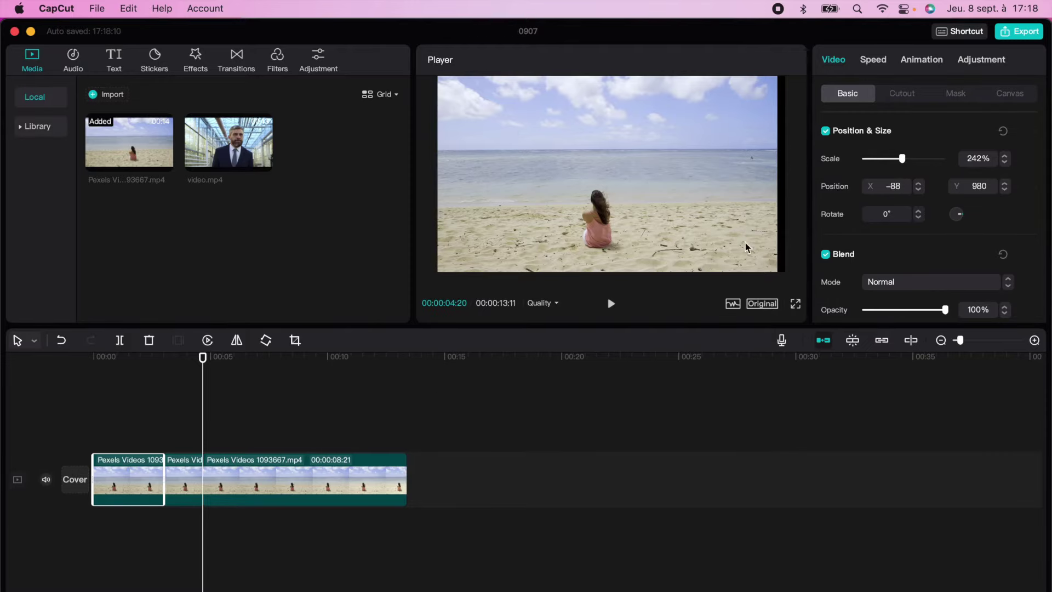
- Play the timeline from the beginning to review the zoom across the segments
left_click(401, 358)
left_click_drag(401, 362, 93, 391)
key("space")
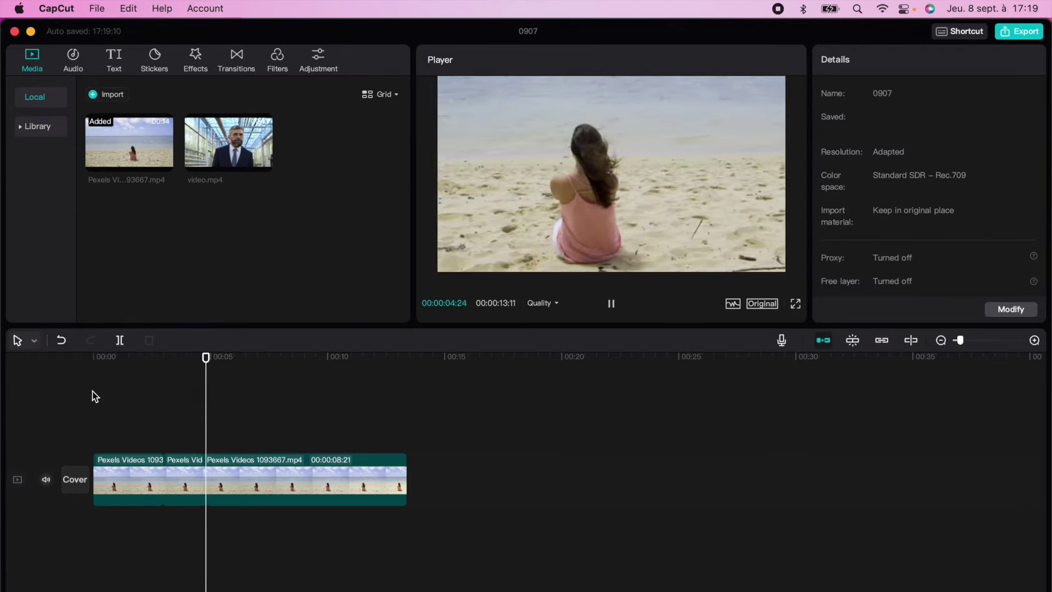
key("space")
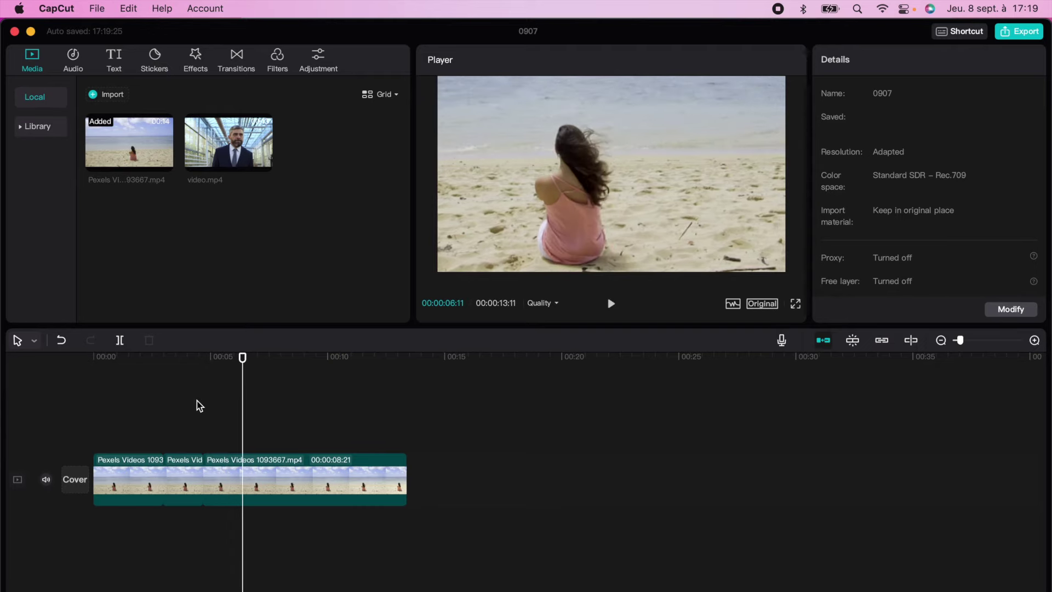
- Undo the splits and the zoom changes so the video is a single clip at its original framing
left_click(129, 488)
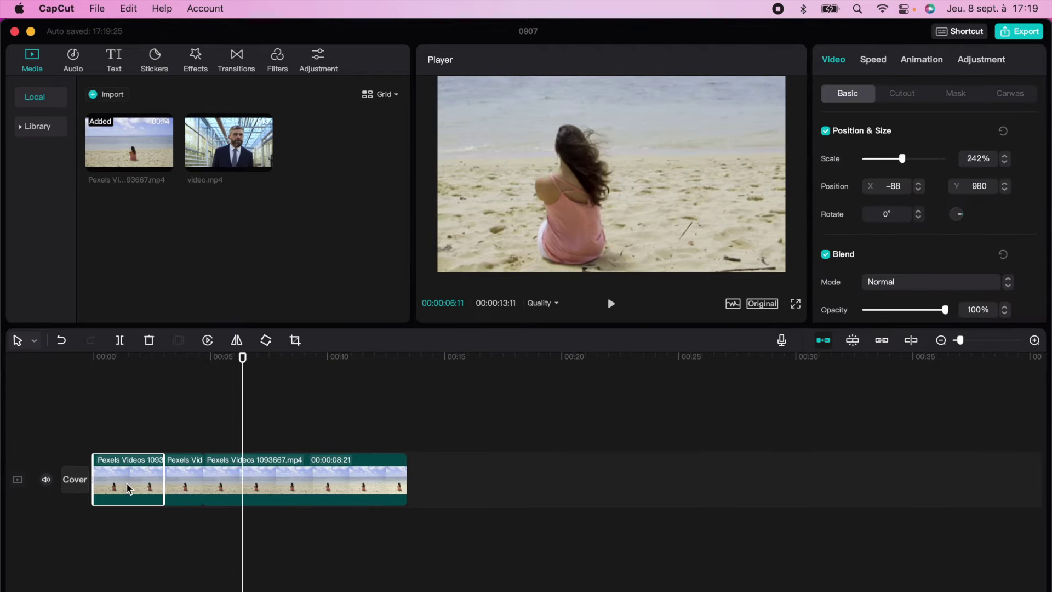
key("super+z")
key("super+z")
key("super+z")
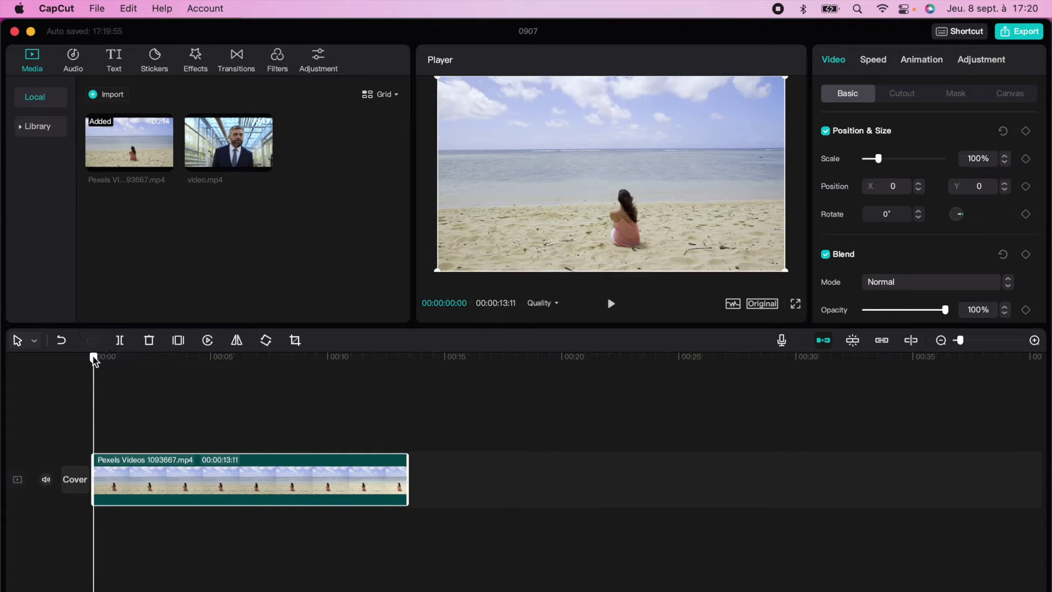
- Keyframe Position & Size at the clip's start and at 00:00:03:24, with 208% scale and position X 143, Y 807 at the second keyframe
left_click(1025, 130)
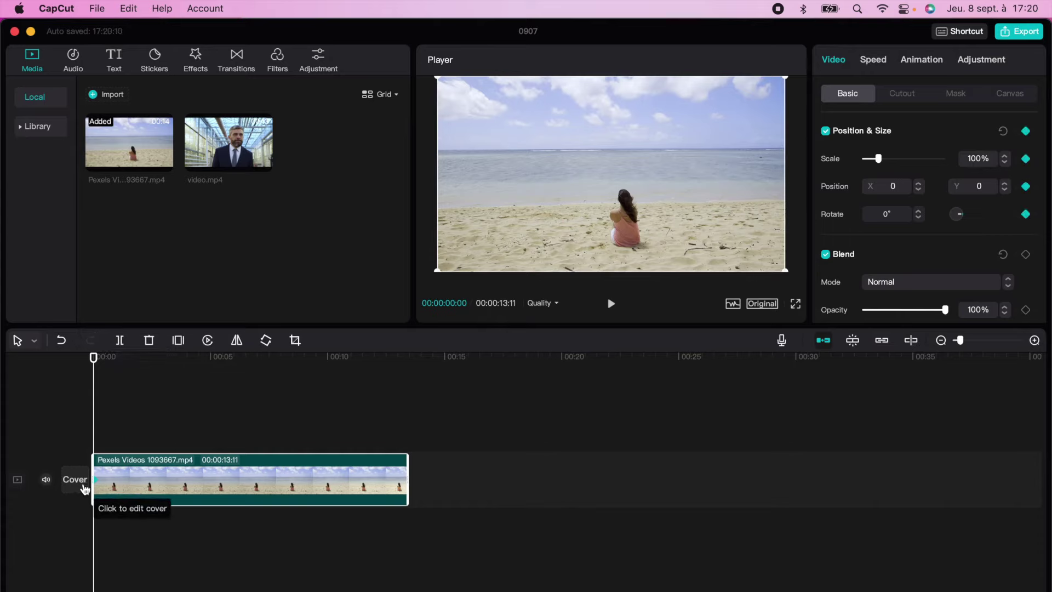
left_click_drag(94, 356, 182, 373)
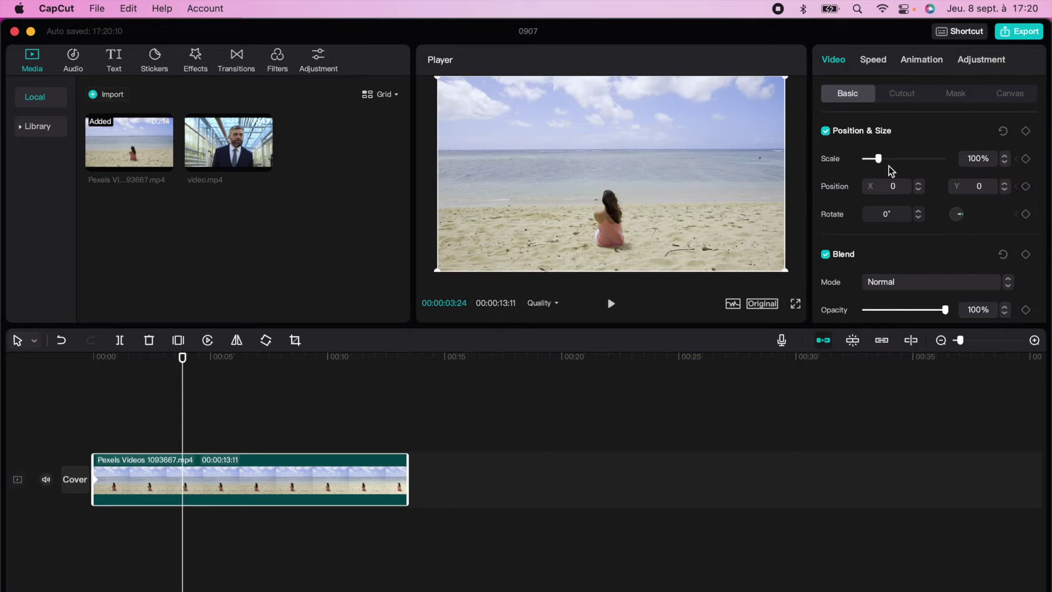
left_click_drag(877, 159, 896, 159)
left_click_drag(643, 180, 730, 139)
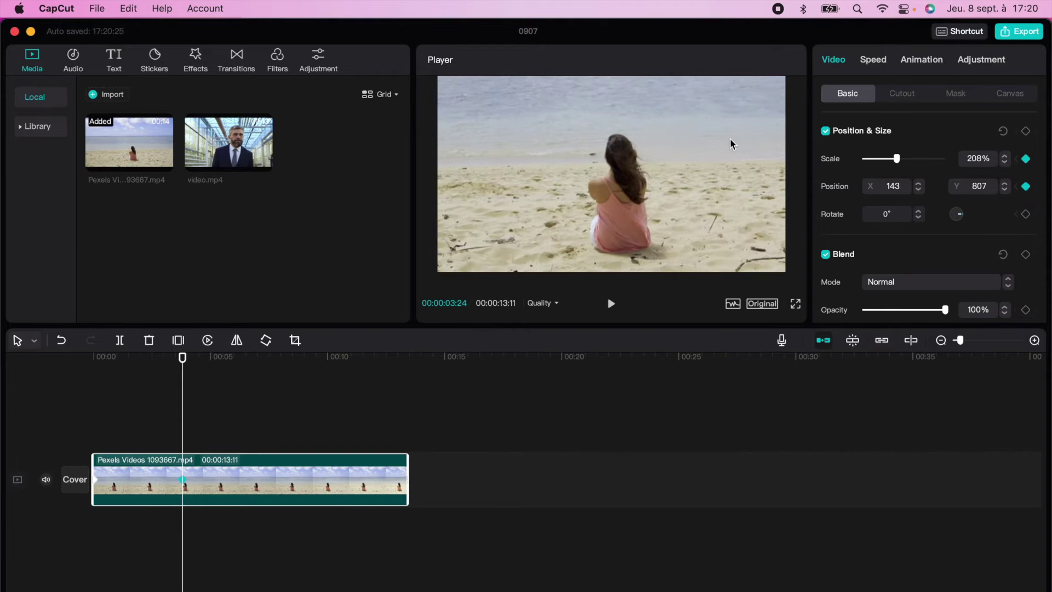
left_click(1026, 132)
- Add a Position & Size keyframe at 00:00:12:24 with scale 100% and position X 100, Y 100
left_click_drag(183, 356, 394, 392)
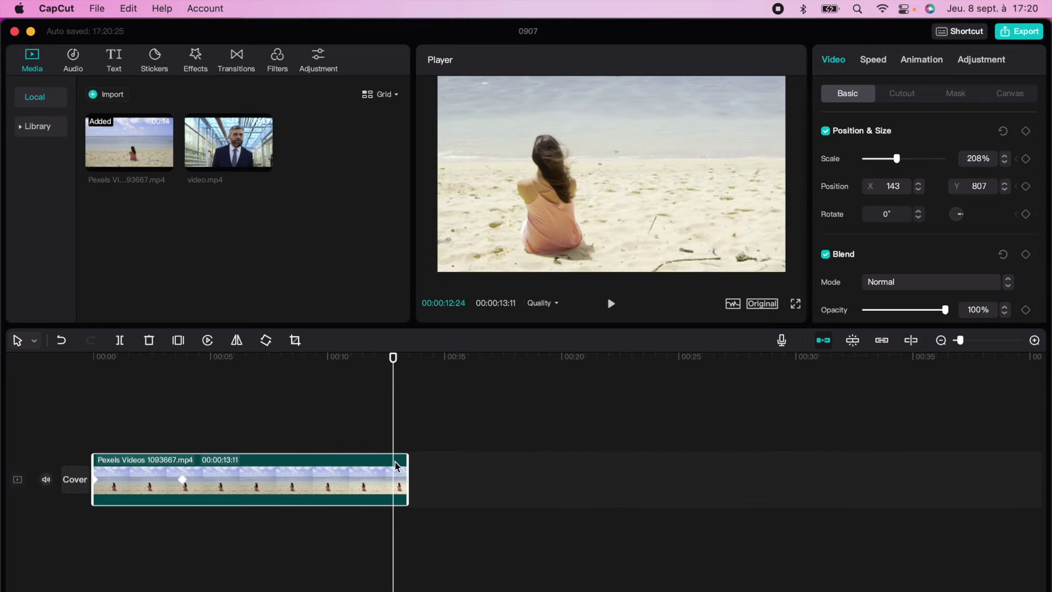
left_click(980, 158)
type("100")
key("Return")
left_click(977, 185)
type("100")
key("Return")
left_click(892, 185)
type("100")
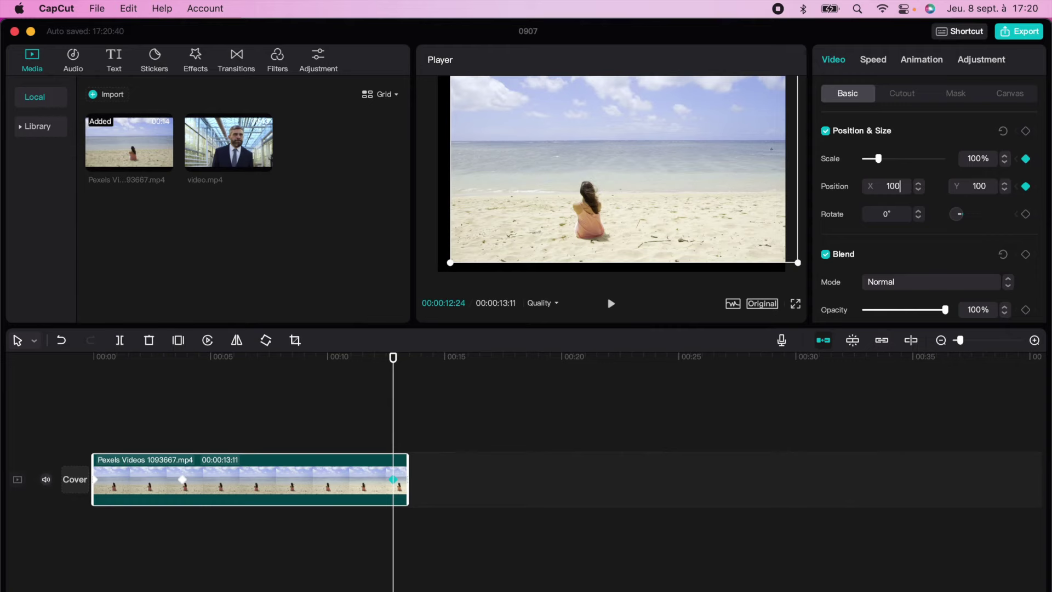
left_click(1025, 130)
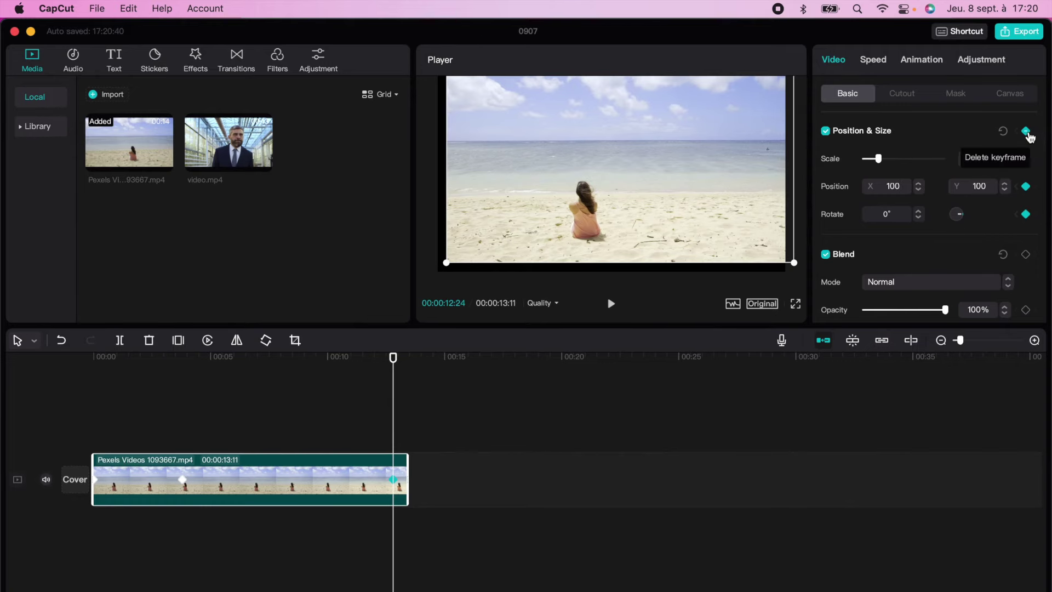
- Play the clip from the beginning to review the keyframed zoom in and out
left_click_drag(394, 359, 83, 399)
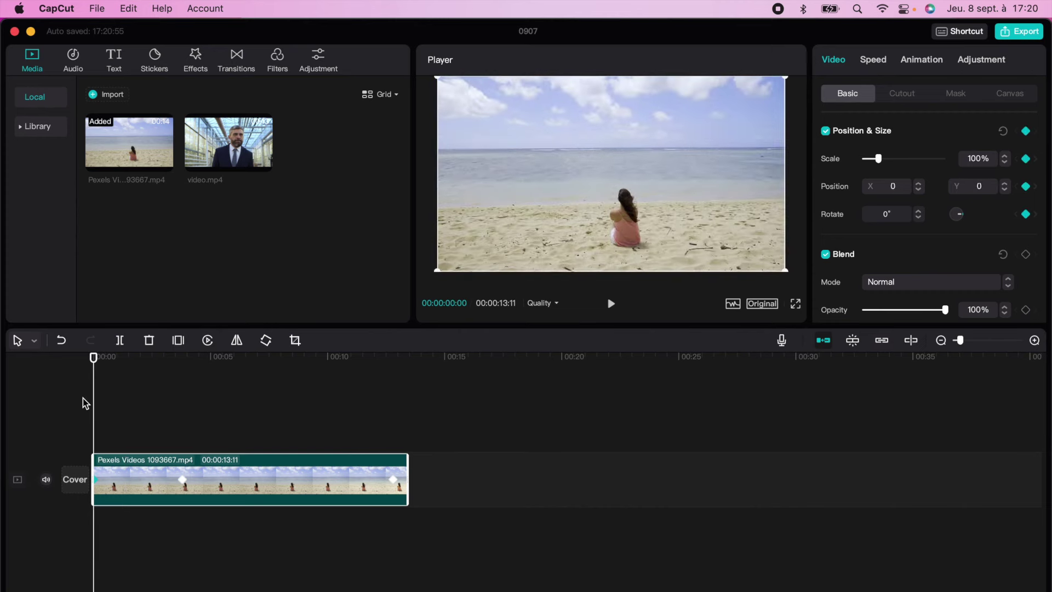
key("space")
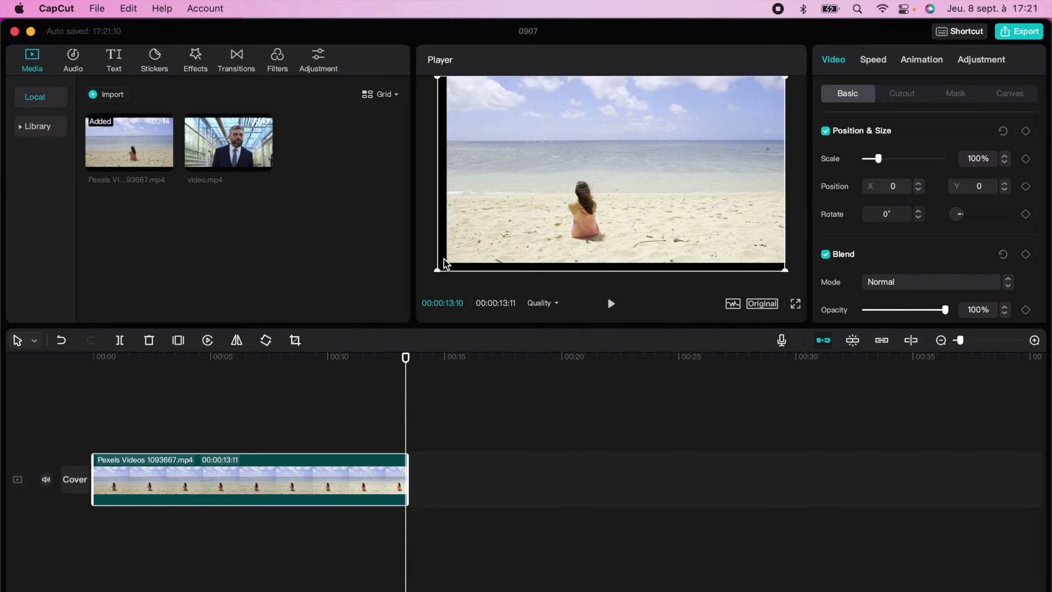
- Add the Basic effects Zoom Lens, Slow Zoom and Mini Zoom one after another above the video clip, beginning at its start
left_click(196, 59)
left_click(35, 179)
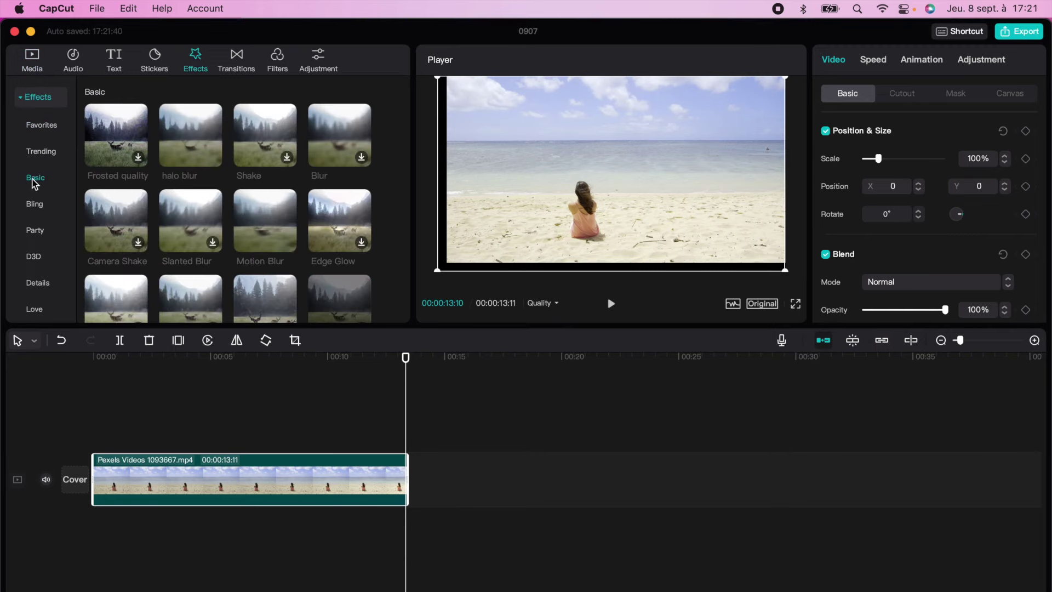
scroll(172, 211, "down", 3)
left_click_drag(261, 163, 110, 439)
scroll(257, 219, "down", 2)
left_click_drag(265, 150, 183, 440)
left_click_drag(265, 235, 258, 440)
- Check the Zoom Lens effect's range and speed settings and shorten the Mini Zoom effect
left_click(127, 440)
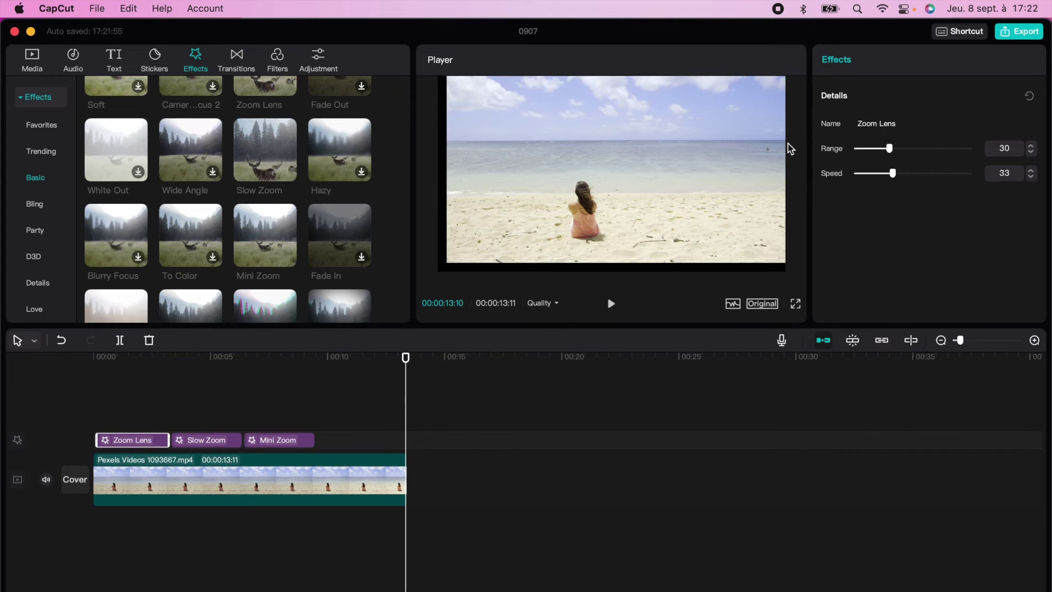
left_click(302, 439)
mouse_move(305, 439)
left_mouse_down()
mouse_move(398, 443)
mouse_move(312, 443)
left_mouse_up()
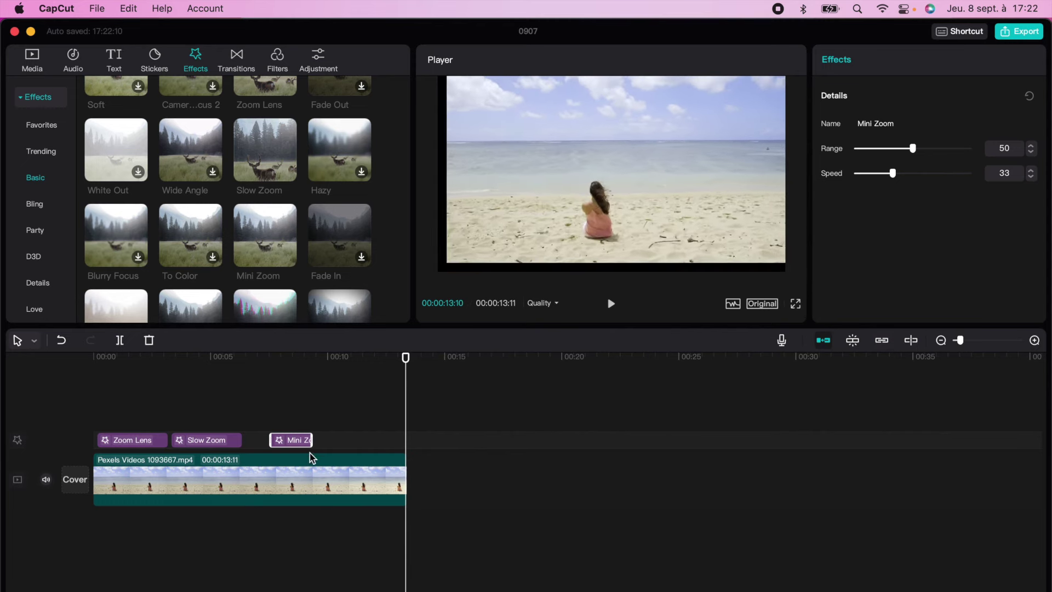
- Play the timeline from the start to review the three zoom effects, and select the video clip
left_click_drag(404, 359, 95, 393)
key("space")
left_click(235, 472)
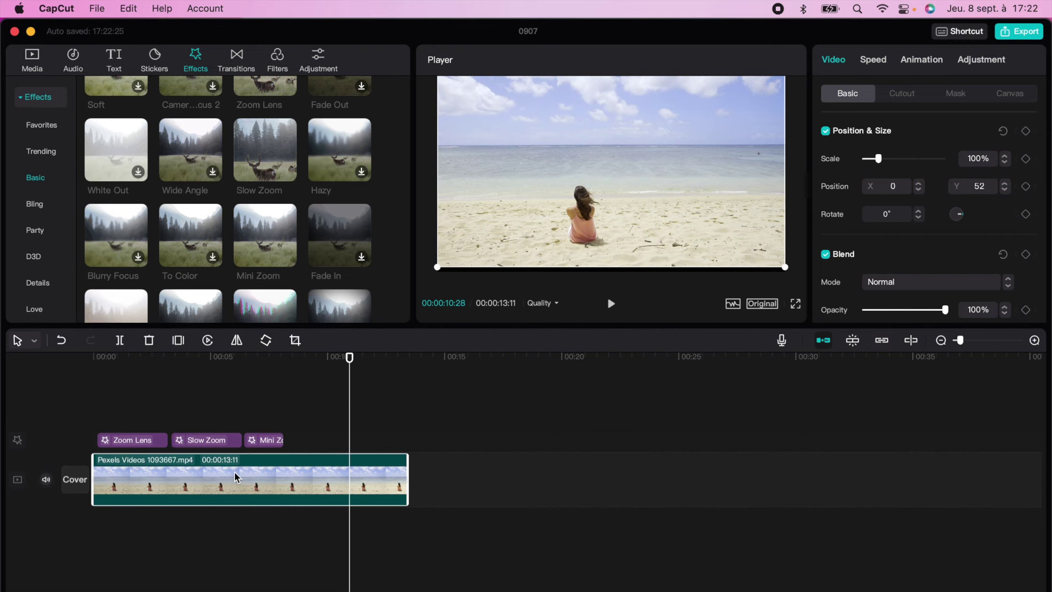